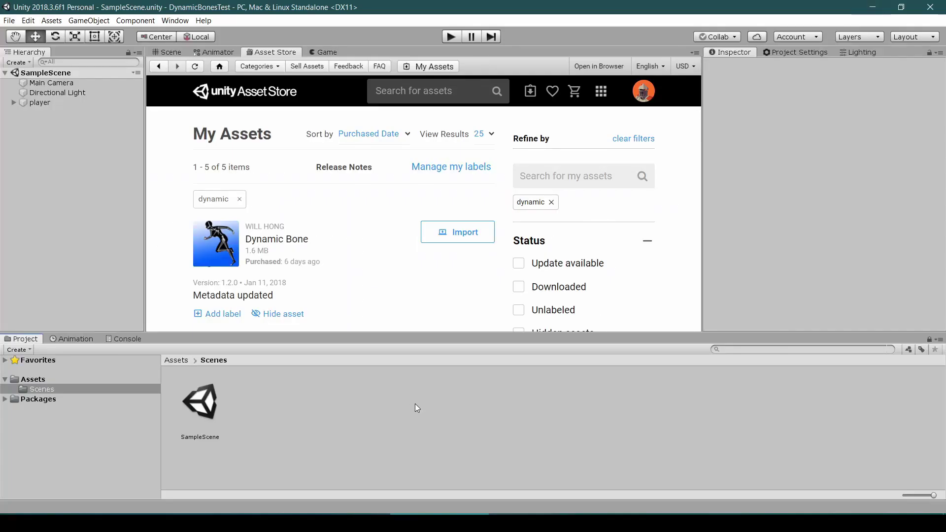
Step: Import the Dynamic Bone package with all its files into the project
{"action": "left_click", "coordinate": [442, 235]}
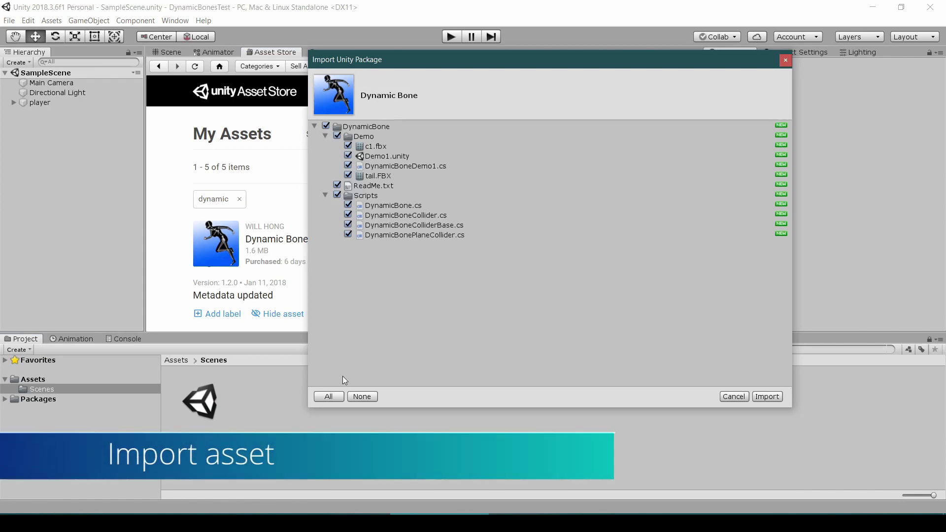
{"action": "left_click", "coordinate": [767, 397]}
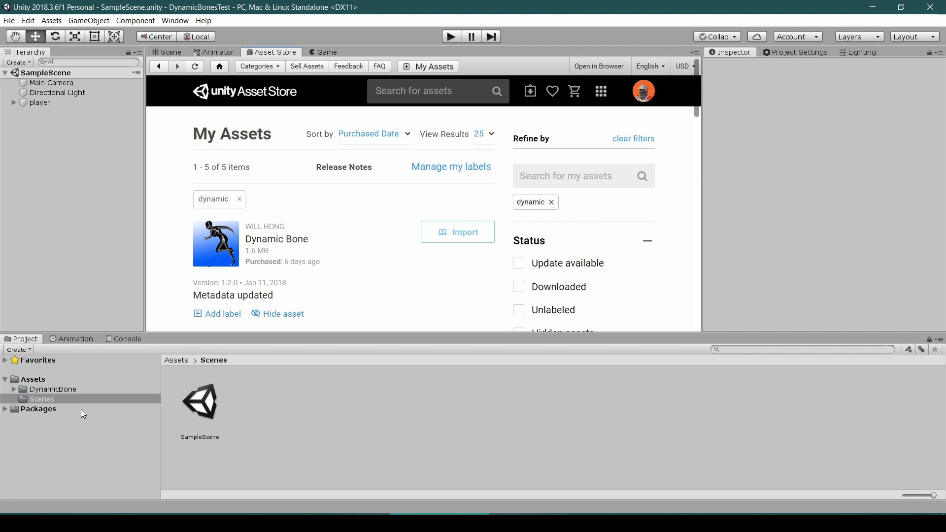
Step: Load the Demo1 scene from DynamicBone > Demo and run it in play mode
{"action": "left_click", "coordinate": [48, 391]}
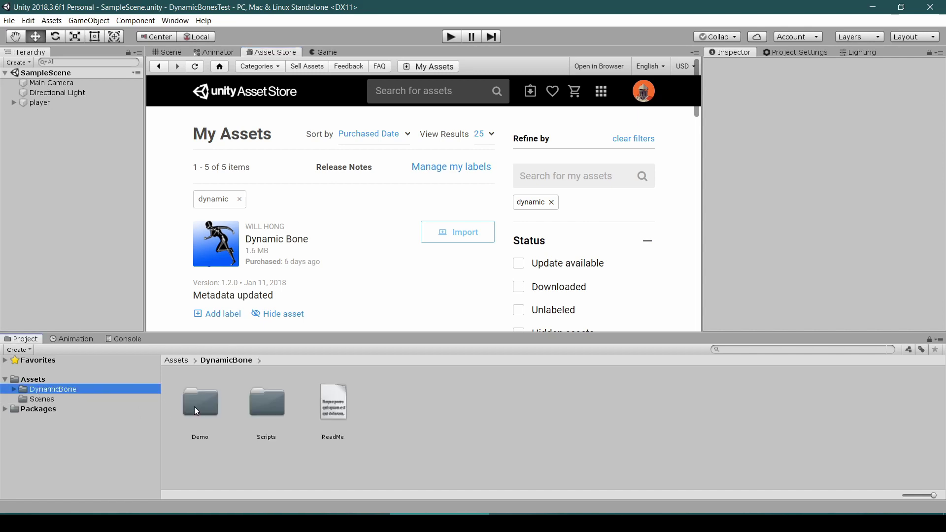
{"action": "left_click", "coordinate": [48, 399]}
{"action": "double_click", "coordinate": [266, 403]}
{"action": "left_click", "coordinate": [452, 37]}
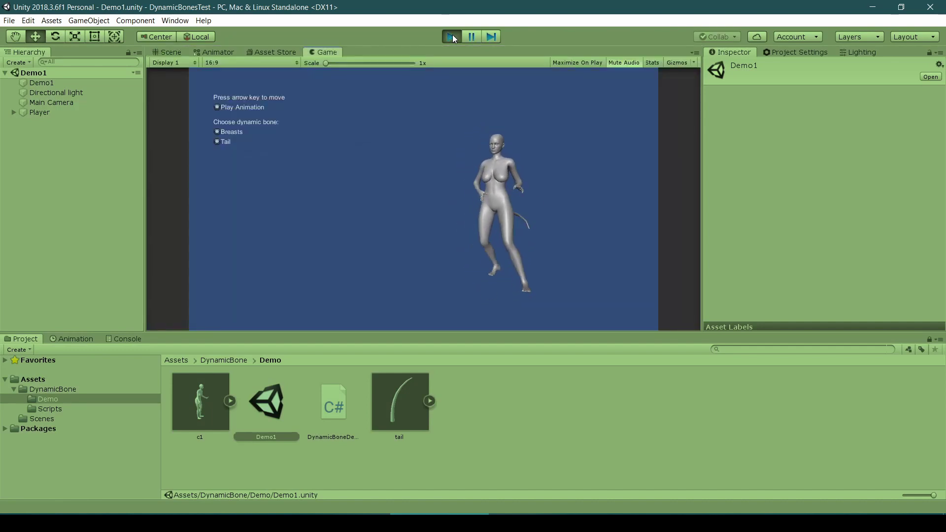
Step: Turn off the Breasts and Tail physics toggles and stop the dance animation in the Game view
{"action": "left_click", "coordinate": [218, 132]}
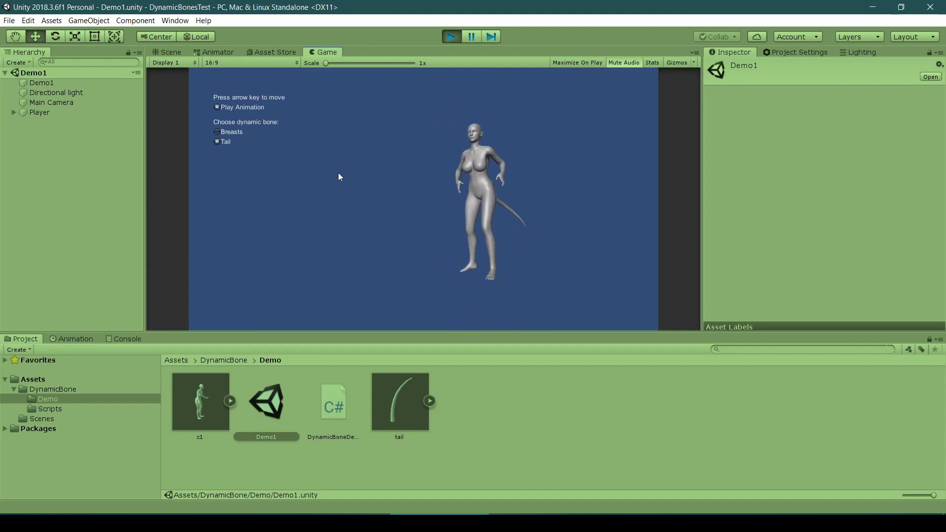
{"action": "left_click", "coordinate": [217, 142]}
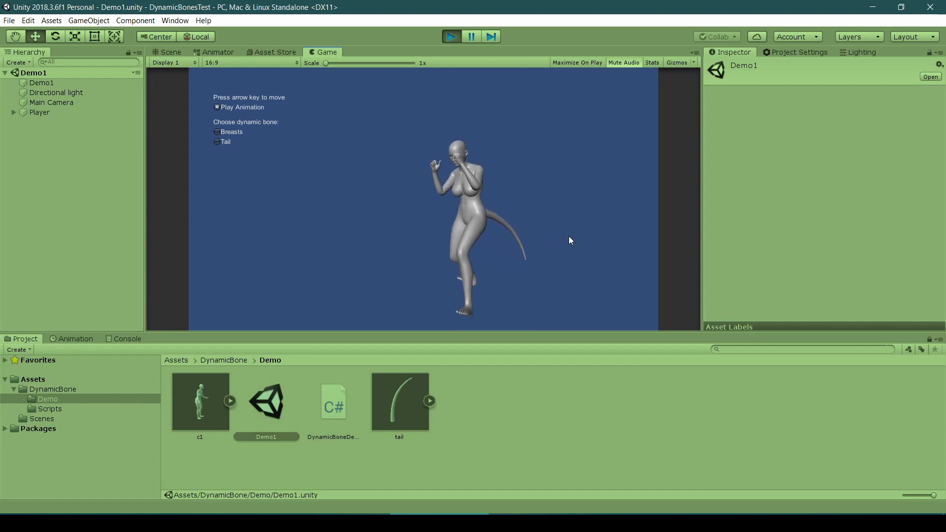
{"action": "key", "text": "Right"}
{"action": "left_click", "coordinate": [216, 108]}
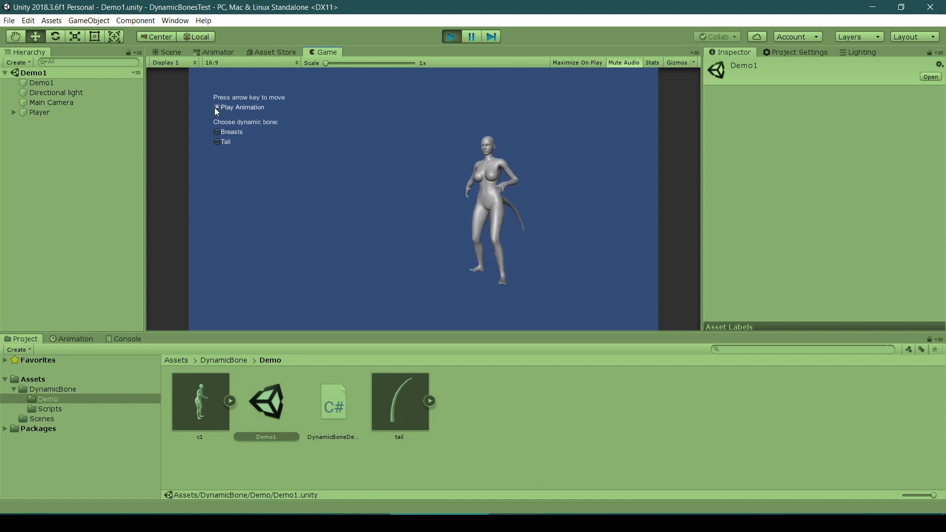
Step: Select the Player in the Scene view and move it back and forth in depth
{"action": "left_click", "coordinate": [158, 52]}
{"action": "left_click", "coordinate": [392, 222]}
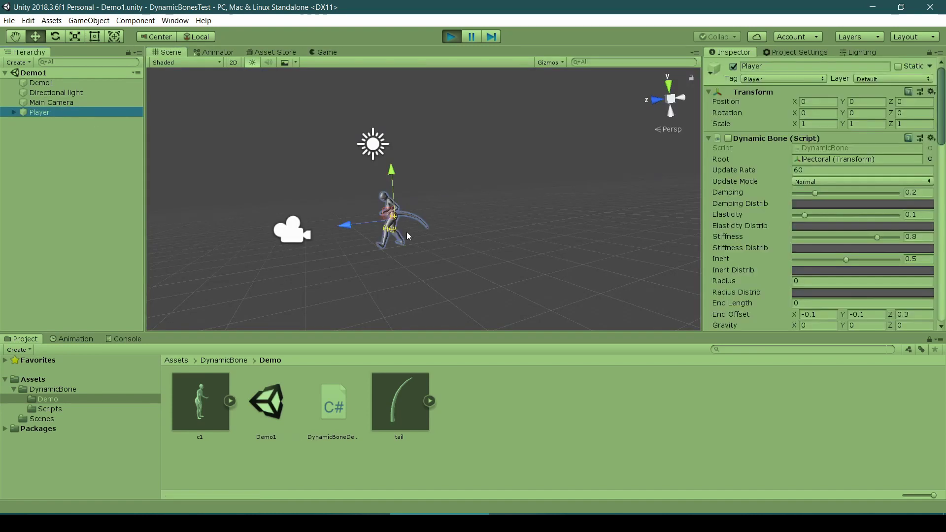
{"action": "scroll", "coordinate": [406, 231], "scroll_direction": "up", "scroll_amount": 3}
{"action": "left_click_drag", "start_coordinate": [406, 231], "coordinate": [385, 262], "text": "alt"}
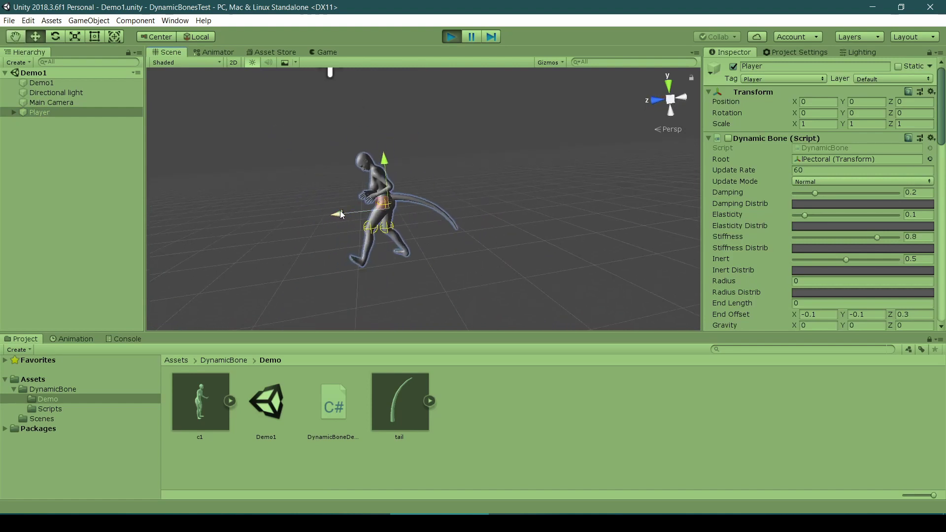
{"action": "left_click_drag", "start_coordinate": [340, 214], "coordinate": [346, 213]}
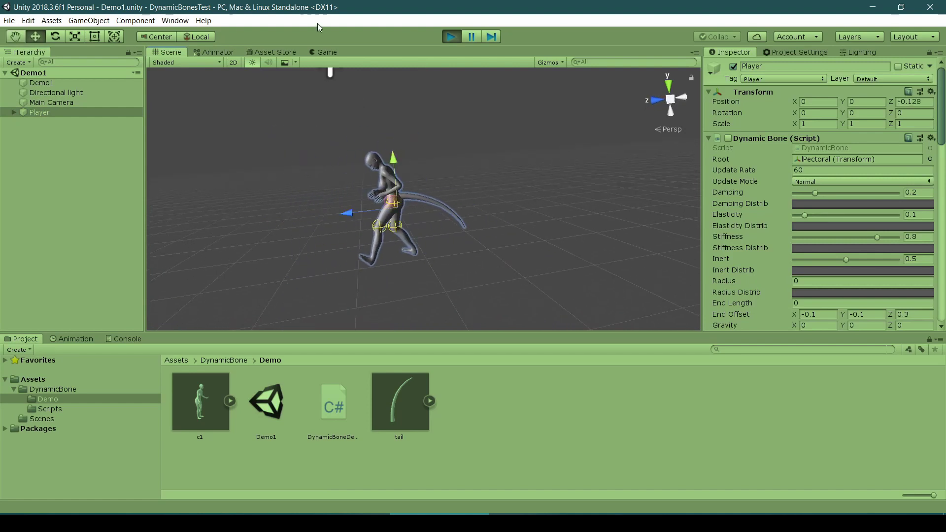
{"action": "left_click", "coordinate": [323, 53]}
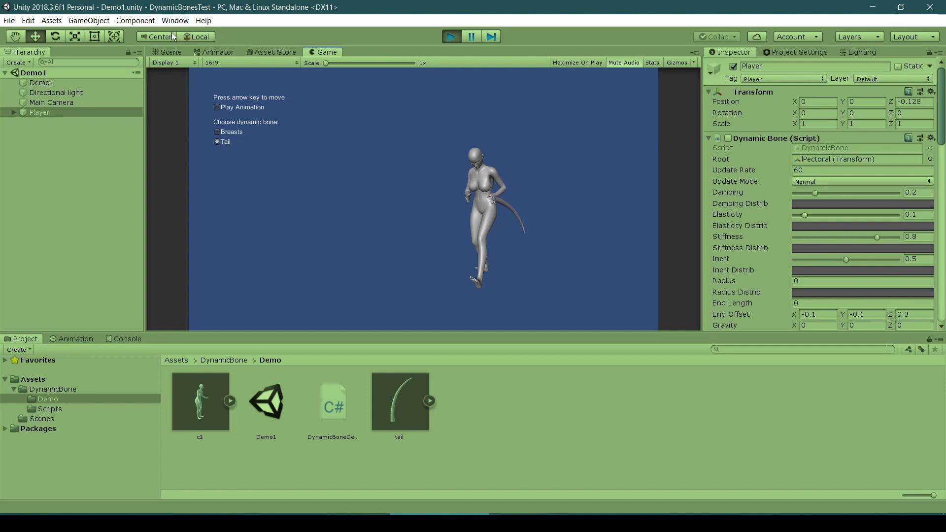
Step: Lift the Player upward in the Scene view to see the tail swing physically
{"action": "left_click", "coordinate": [169, 54]}
{"action": "left_click_drag", "start_coordinate": [433, 250], "coordinate": [426, 245], "text": "alt"}
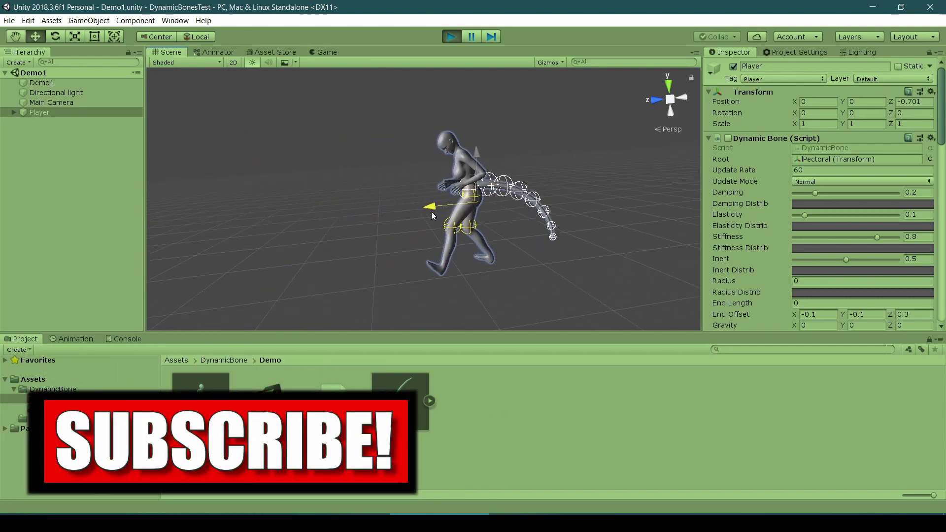
{"action": "mouse_move", "coordinate": [441, 177]}
{"action": "left_mouse_down"}
{"action": "mouse_move", "coordinate": [441, 111]}
{"action": "mouse_move", "coordinate": [425, 146]}
{"action": "left_mouse_up"}
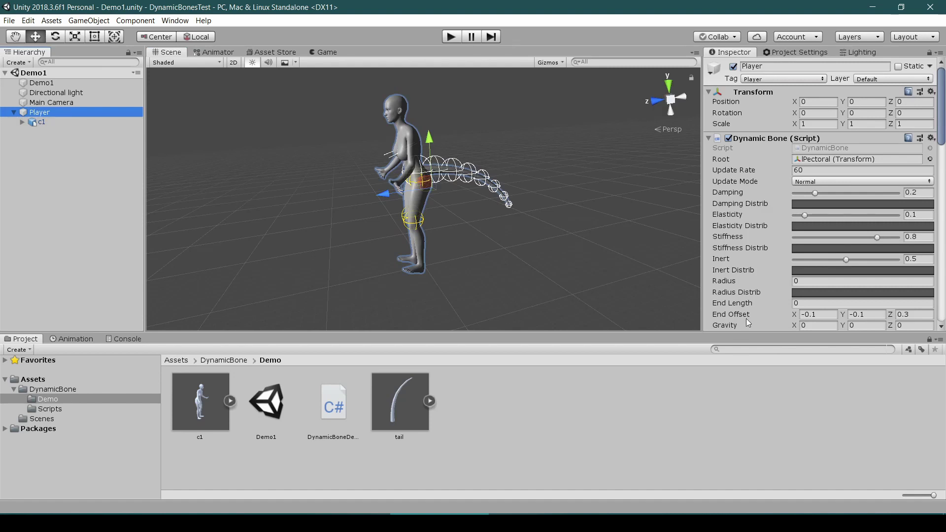
Step: Collapse and re-expand the Player's three Dynamic Bone components in the Inspector
{"action": "left_click", "coordinate": [745, 332]}
{"action": "left_click", "coordinate": [708, 138]}
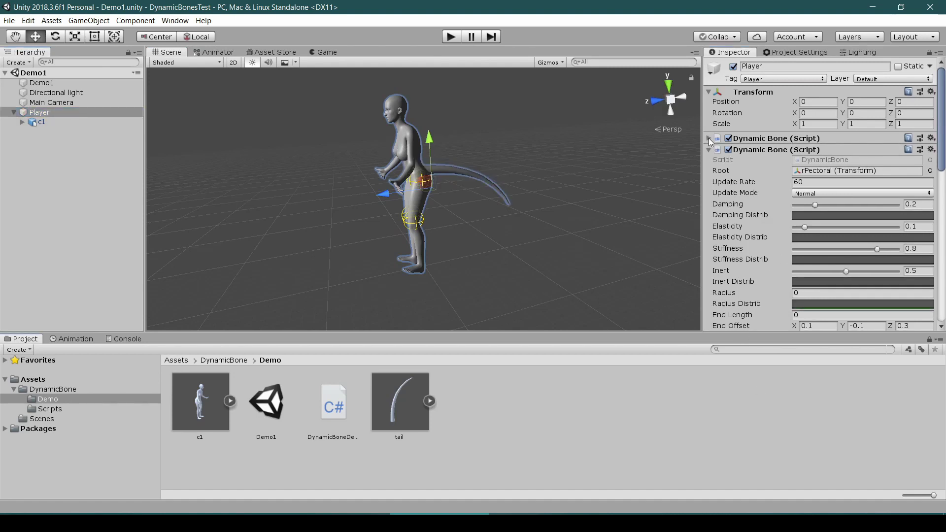
{"action": "left_click", "coordinate": [709, 161]}
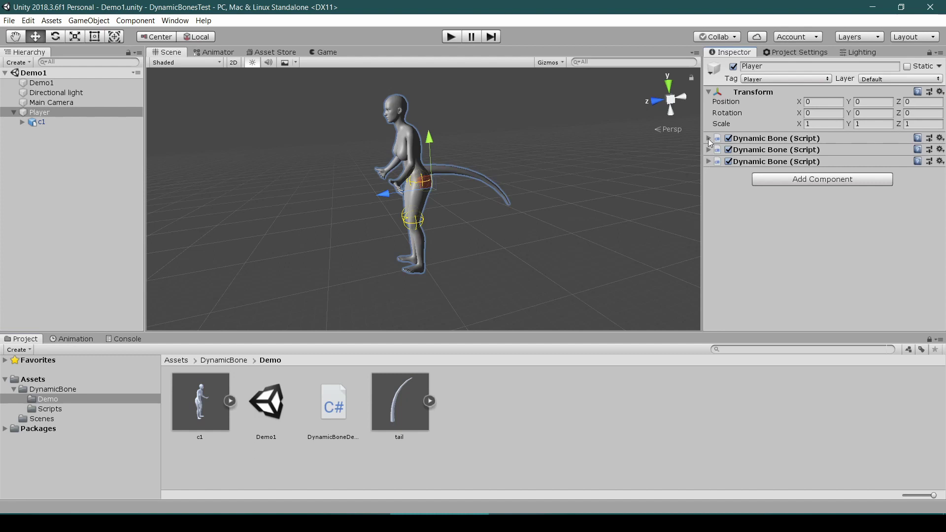
{"action": "left_click", "coordinate": [708, 138]}
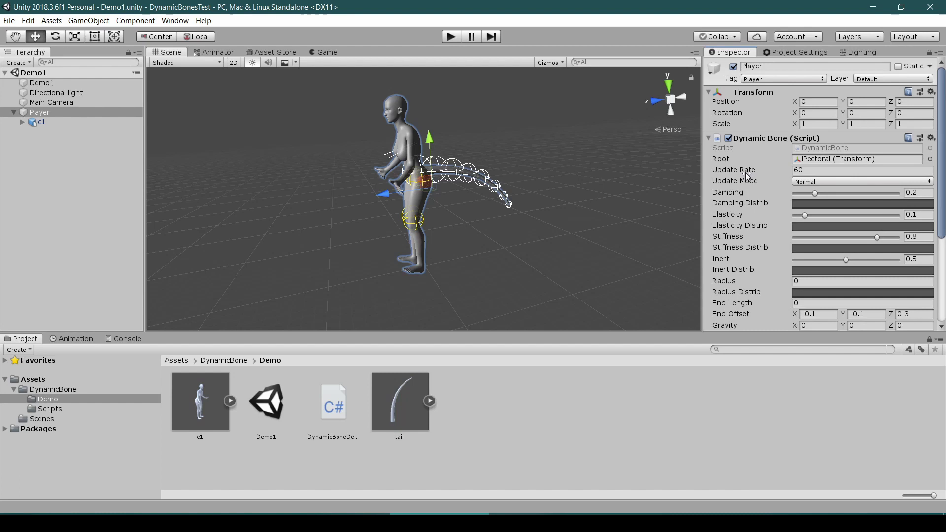
Step: Open the DynamicBone package ReadMe in Visual Studio
{"action": "left_click", "coordinate": [48, 389]}
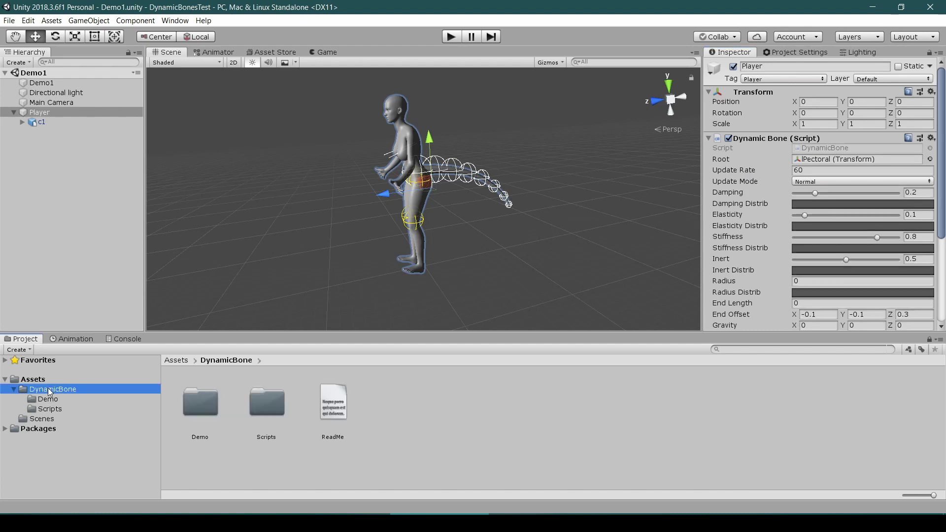
{"action": "double_click", "coordinate": [340, 405]}
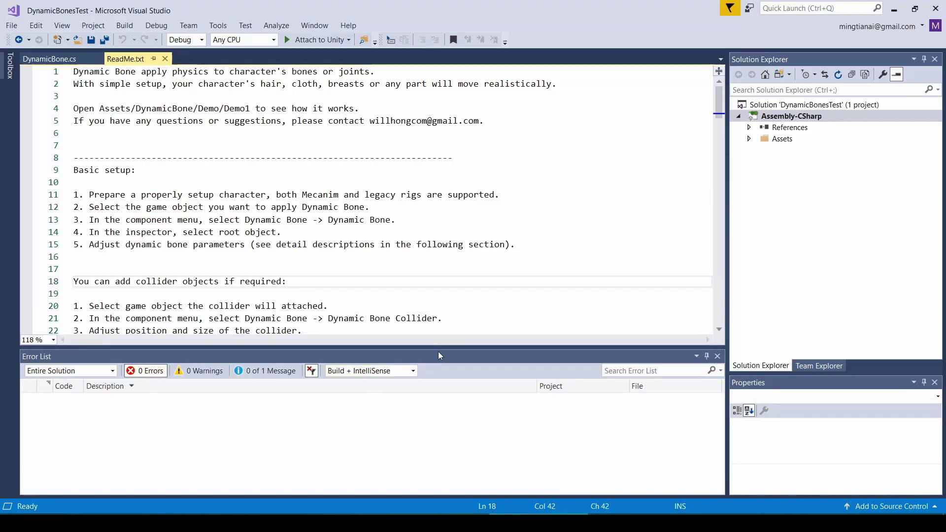
Step: Enlarge the ReadMe text area to read the basic setup instructions
{"action": "left_click_drag", "start_coordinate": [439, 352], "coordinate": [414, 422]}
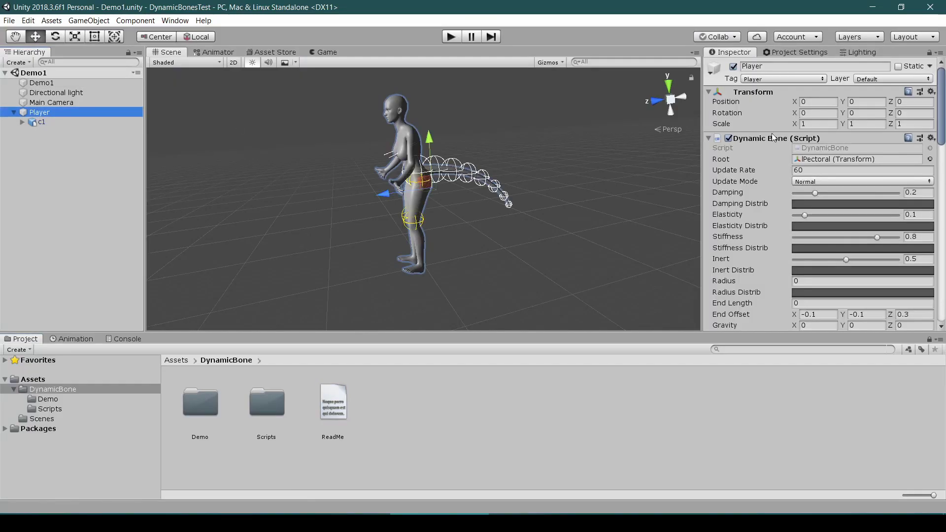
Step: Locate the first Dynamic Bone root, lPectoral, in the Player's bone hierarchy
{"action": "left_click_drag", "start_coordinate": [703, 212], "coordinate": [670, 193]}
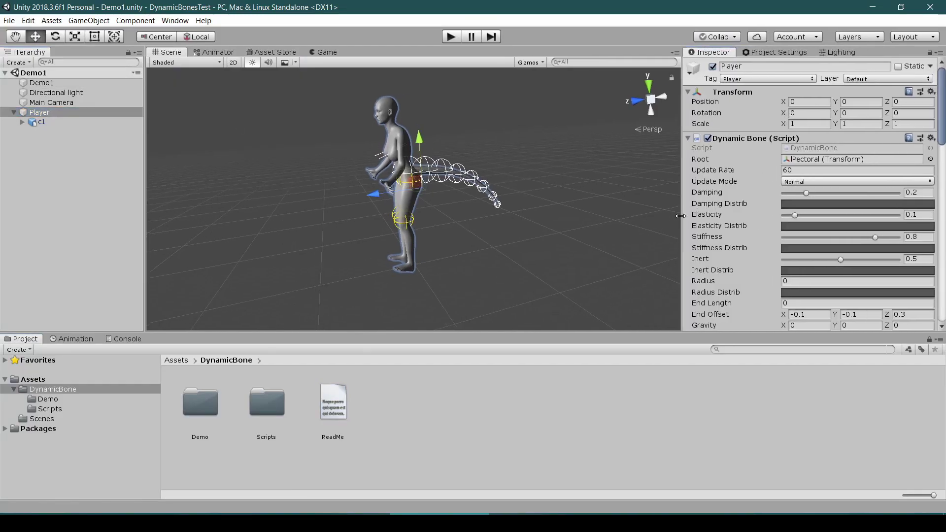
{"action": "left_click", "coordinate": [806, 162]}
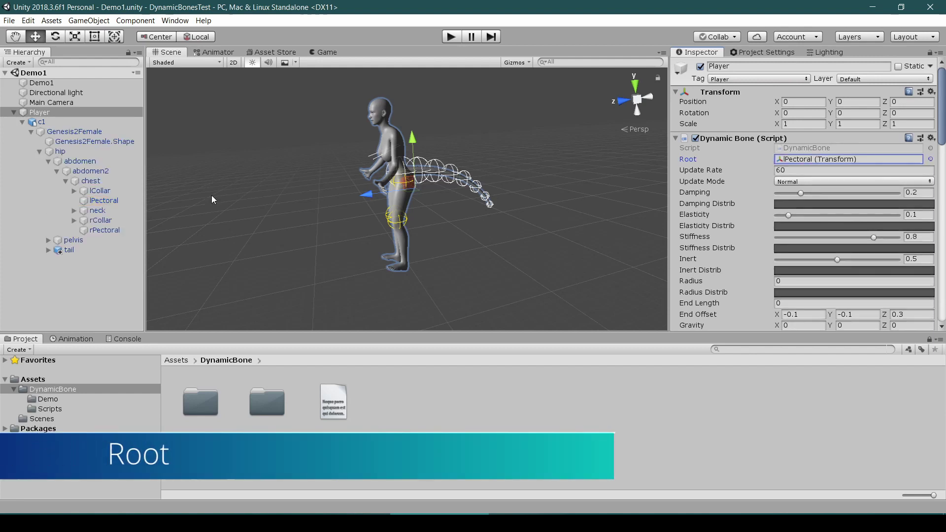
{"action": "left_click", "coordinate": [105, 200]}
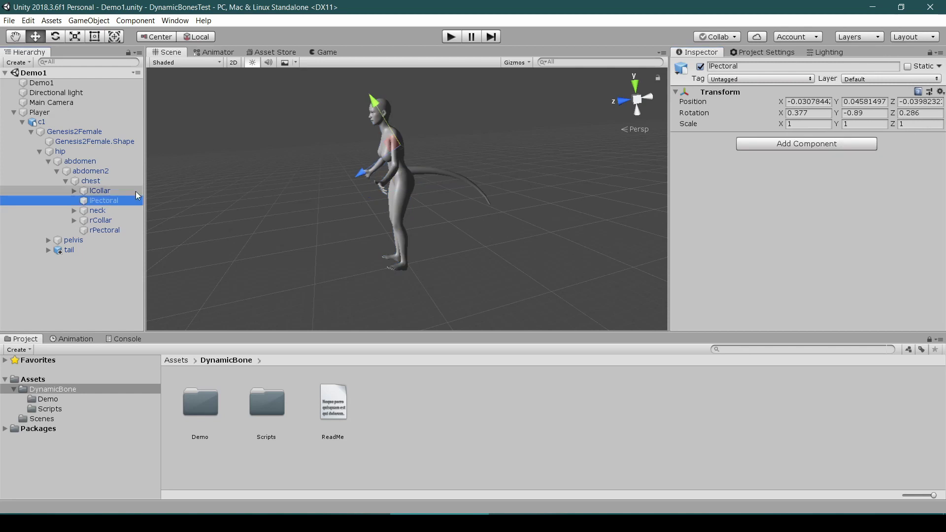
{"action": "left_click_drag", "start_coordinate": [337, 185], "coordinate": [560, 170], "text": "alt"}
{"action": "left_click", "coordinate": [39, 113]}
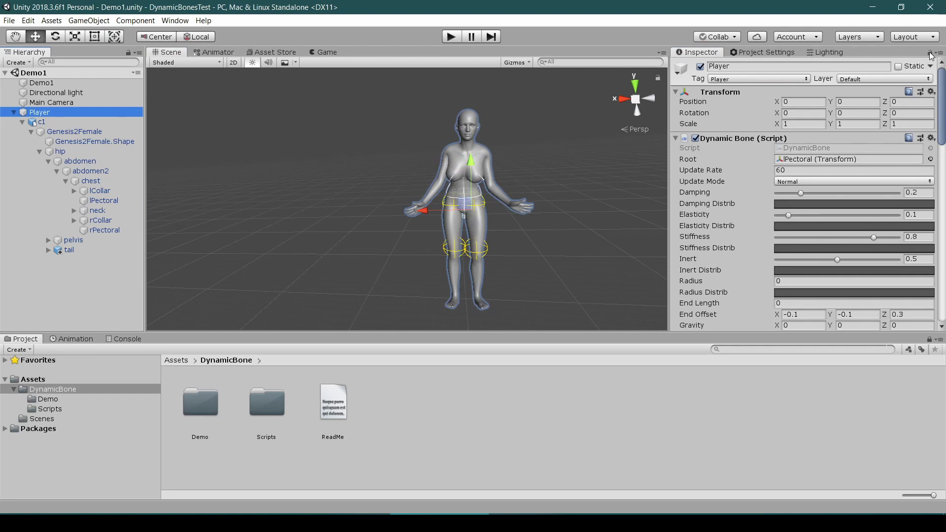
{"action": "scroll", "coordinate": [865, 207], "scroll_direction": "down", "scroll_amount": 3}
{"action": "scroll", "coordinate": [856, 212], "scroll_direction": "down", "scroll_amount": 3}
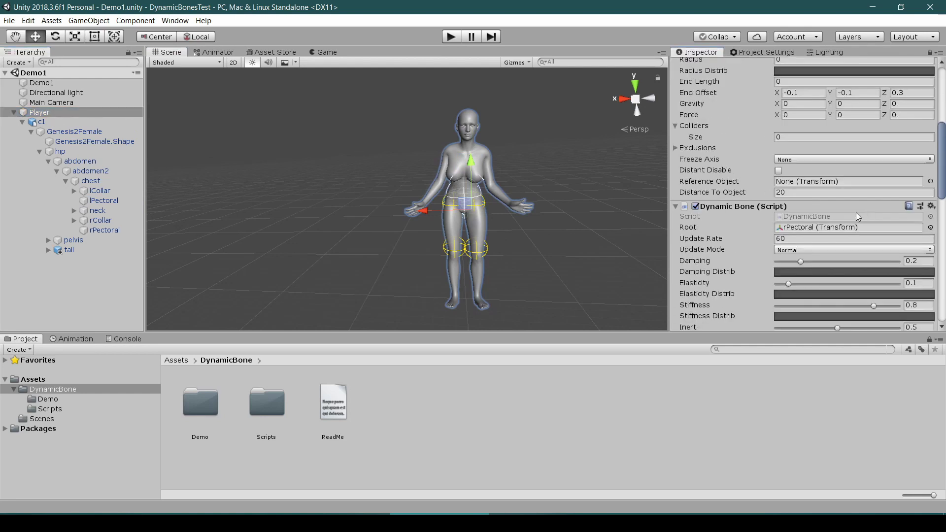
Step: Locate the rPectoral and tail1 root bones and view the character from the side
{"action": "left_click", "coordinate": [101, 231]}
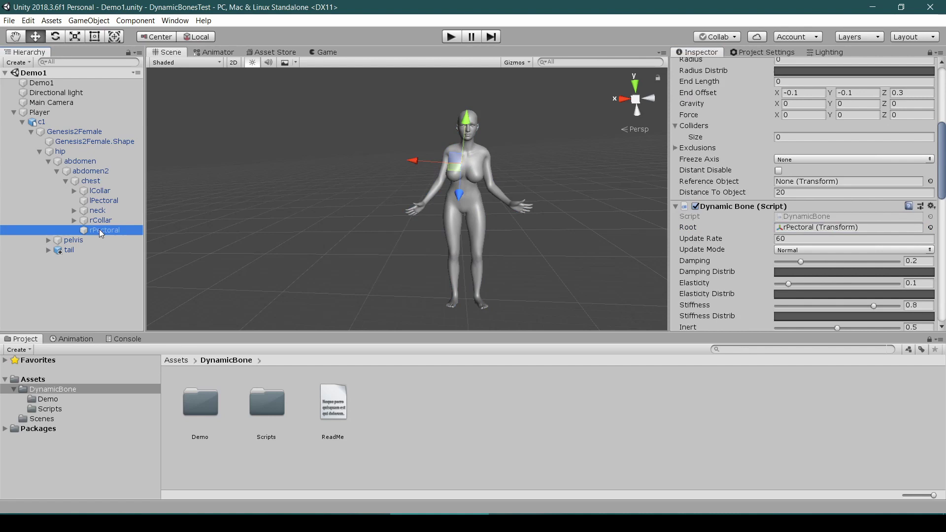
{"action": "scroll", "coordinate": [828, 237], "scroll_direction": "down", "scroll_amount": 2}
{"action": "scroll", "coordinate": [828, 236], "scroll_direction": "down", "scroll_amount": 4}
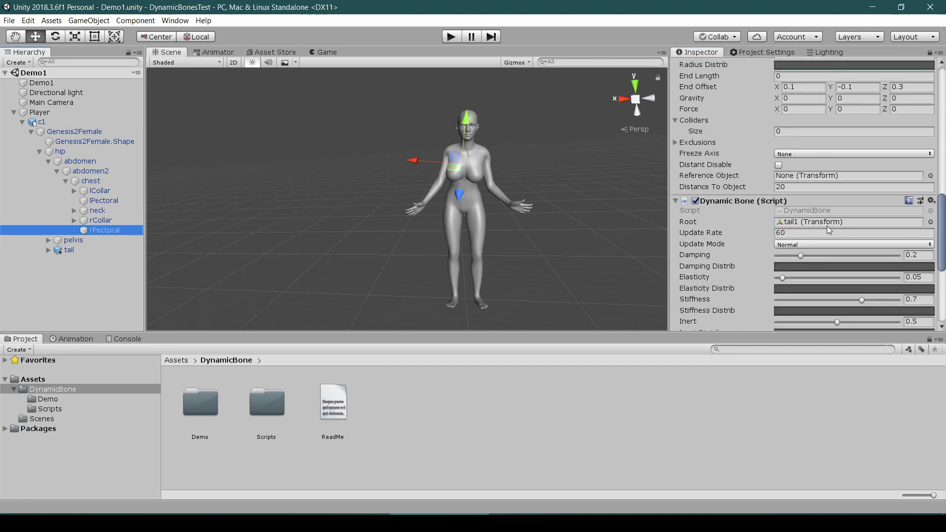
{"action": "left_click", "coordinate": [832, 221]}
{"action": "left_click", "coordinate": [70, 270]}
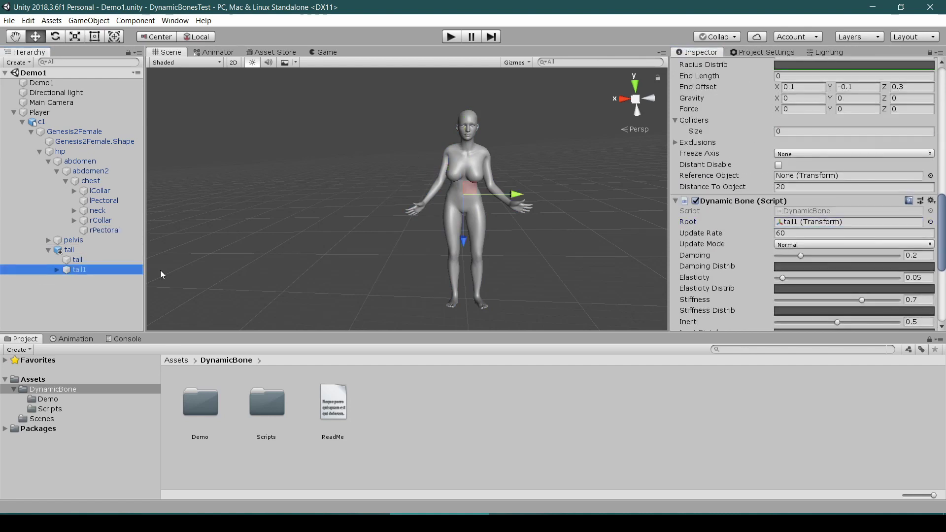
{"action": "mouse_move", "coordinate": [499, 208]}
{"action": "left_mouse_down", "text": "alt"}
{"action": "mouse_move", "coordinate": [242, 208]}
{"action": "mouse_move", "coordinate": [262, 208]}
{"action": "left_mouse_up", "text": "alt"}
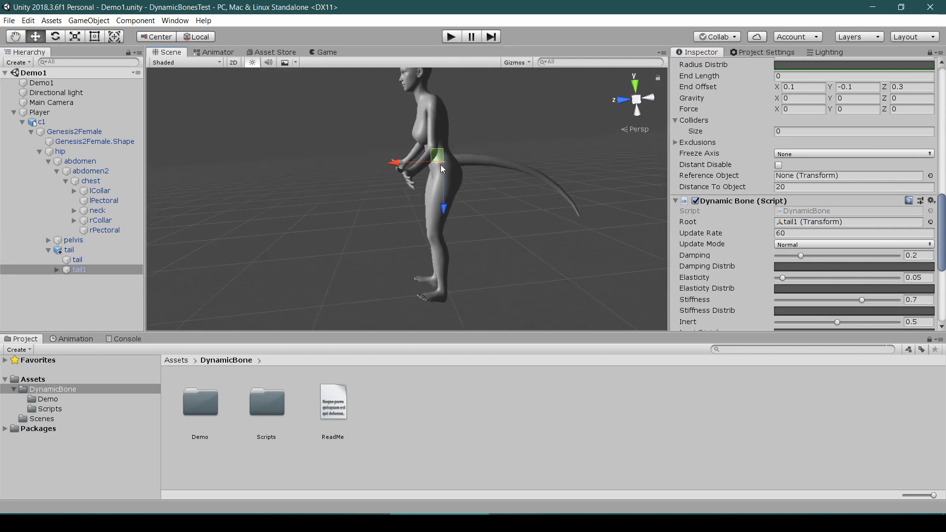
{"action": "scroll", "coordinate": [855, 251], "scroll_direction": "down", "scroll_amount": 3}
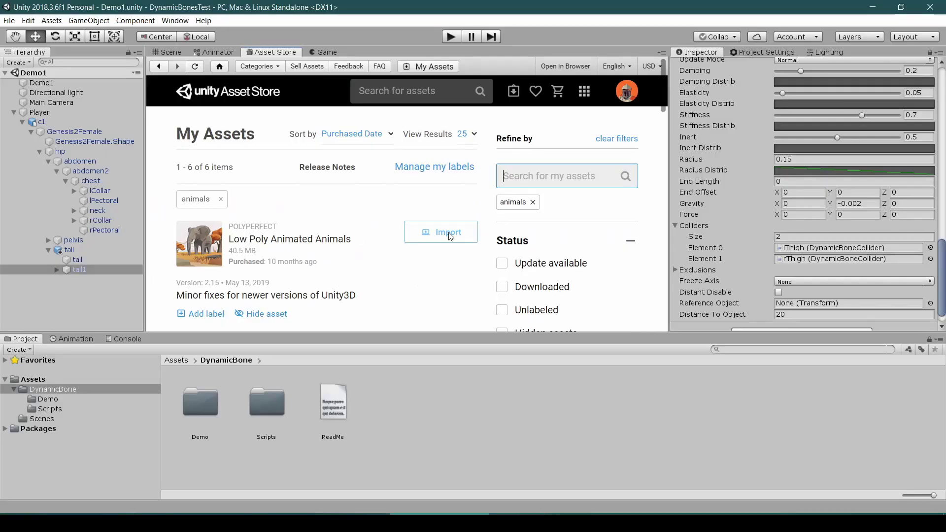
Step: Import the Low Poly Animated Animals package from My Assets into the project
{"action": "left_click", "coordinate": [449, 234]}
{"action": "left_click", "coordinate": [772, 395]}
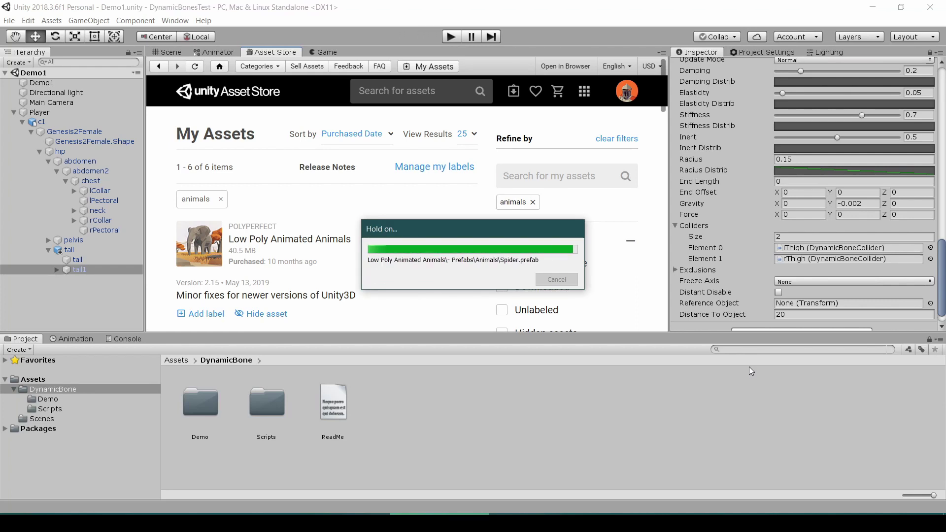
{"action": "left_click", "coordinate": [168, 54]}
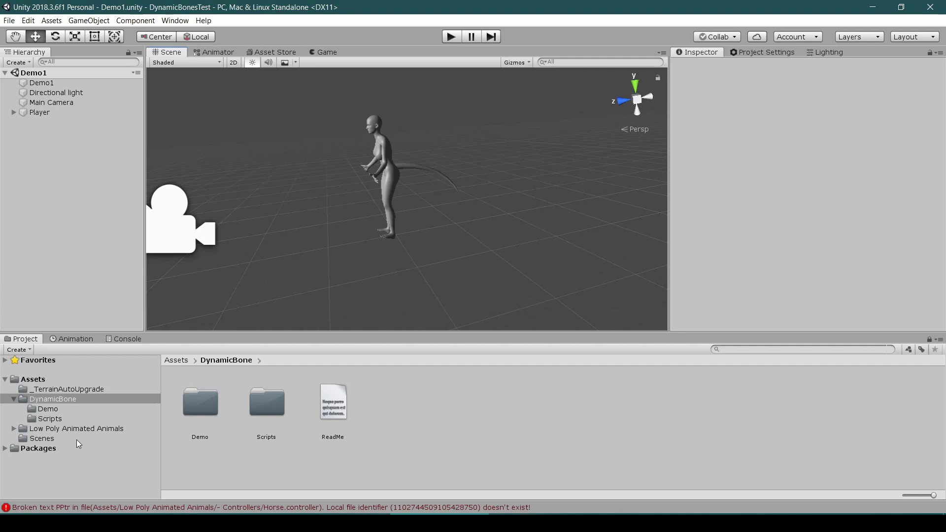
Step: Place the Elephant prefab from Prefabs > Animals into the scene
{"action": "left_click", "coordinate": [13, 428]}
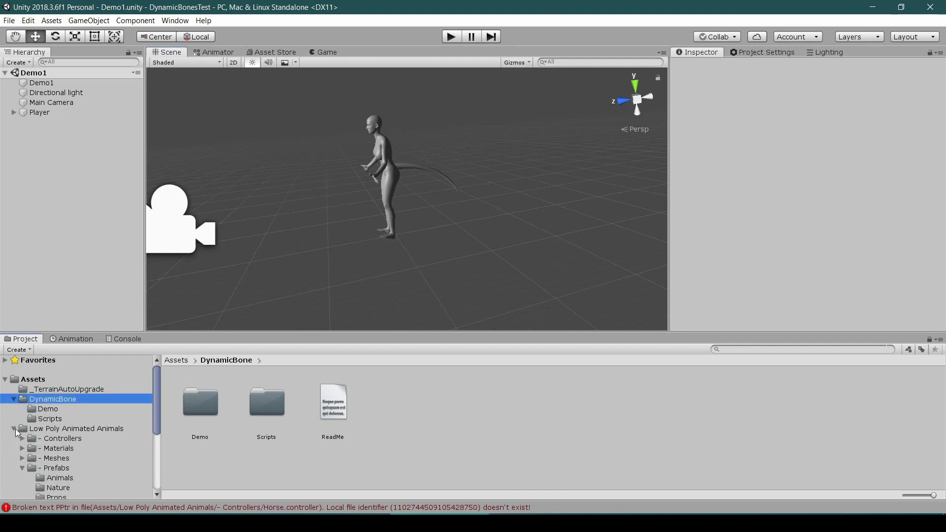
{"action": "left_click", "coordinate": [53, 469]}
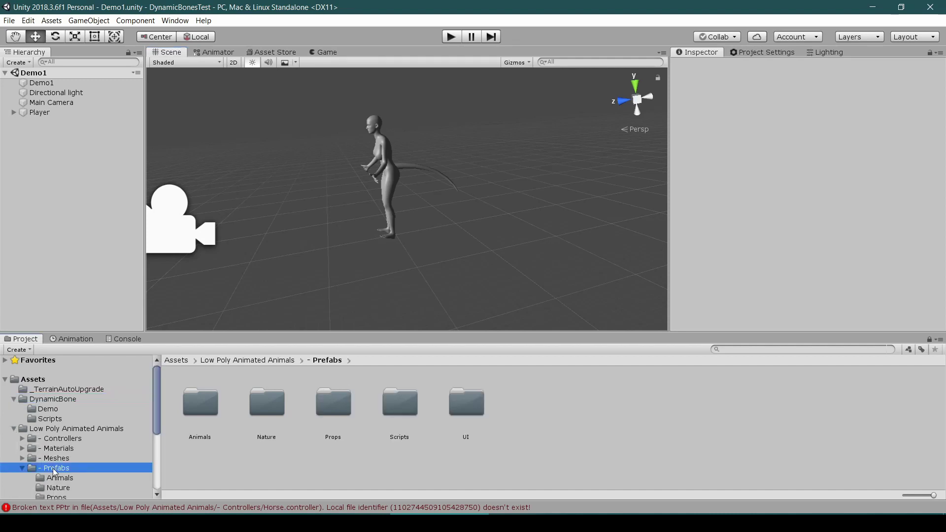
{"action": "double_click", "coordinate": [201, 411]}
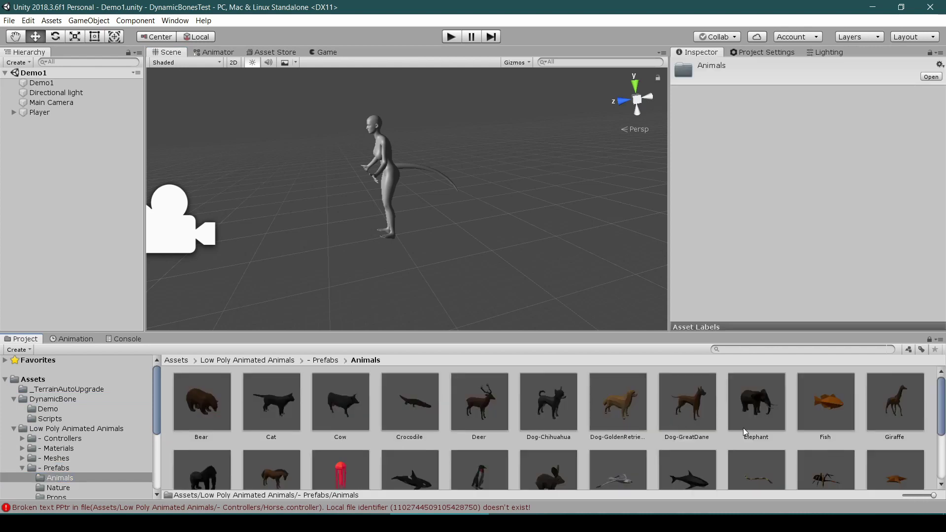
{"action": "left_click_drag", "start_coordinate": [760, 414], "coordinate": [397, 178]}
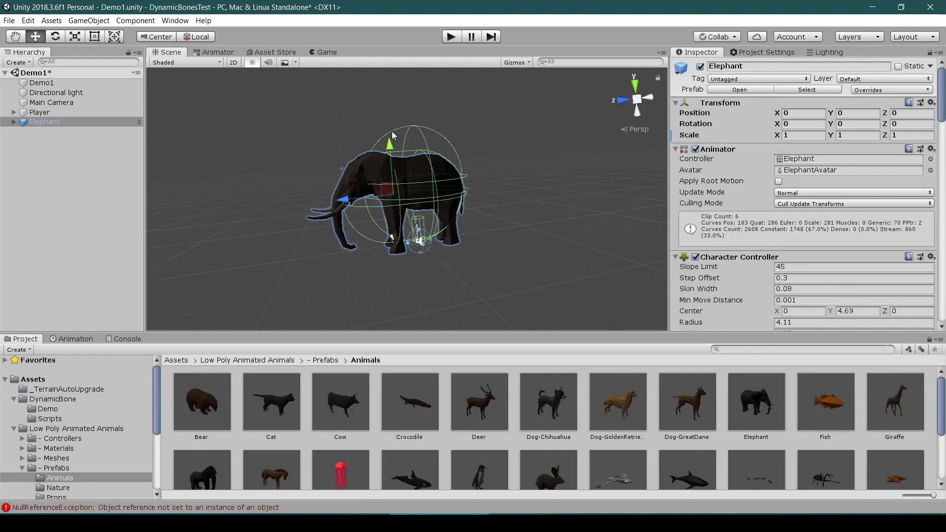
{"action": "left_click_drag", "start_coordinate": [392, 135], "coordinate": [513, 167], "text": "alt"}
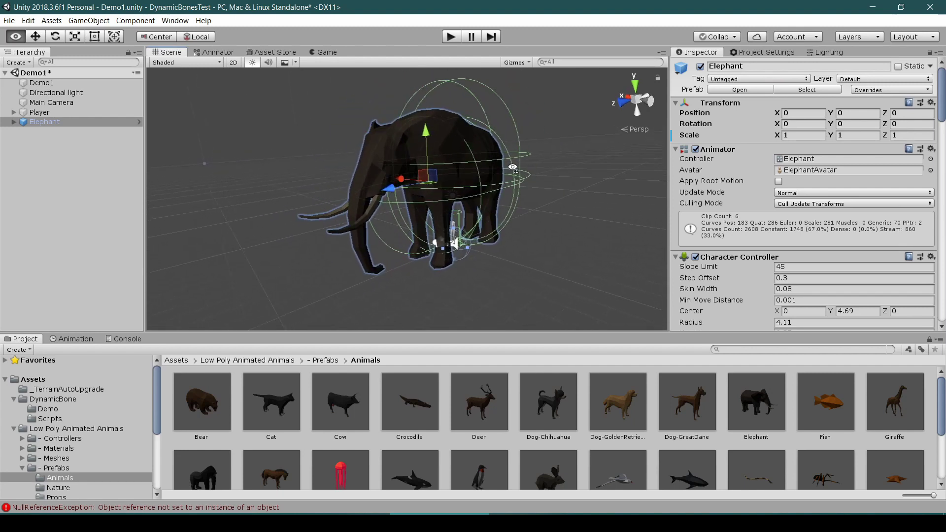
{"action": "left_click_drag", "start_coordinate": [512, 167], "coordinate": [458, 212], "text": "alt"}
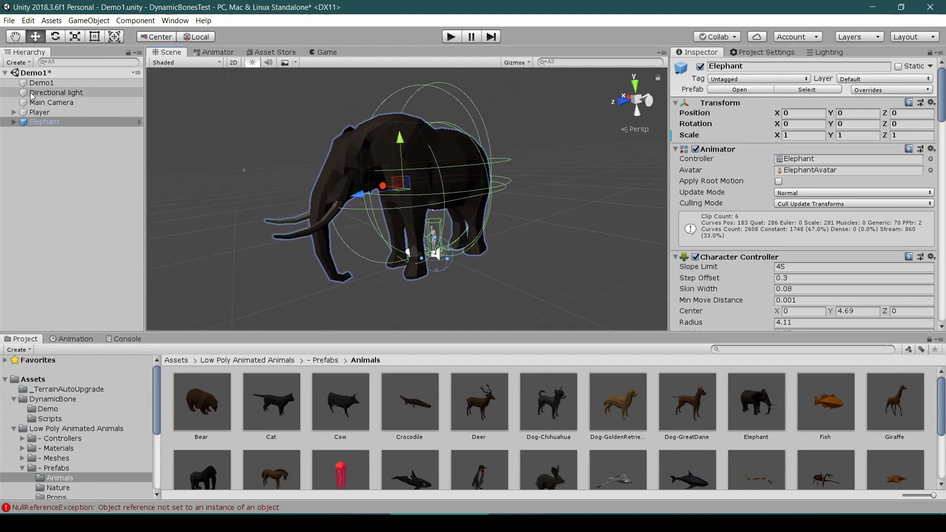
Step: Align the Main Camera with the current view of the elephant and reselect the Elephant
{"action": "left_click", "coordinate": [44, 102]}
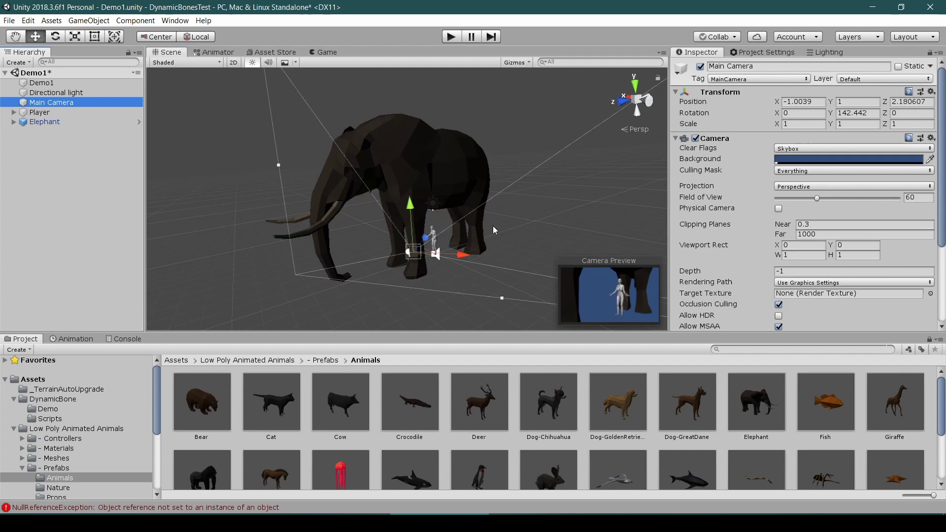
{"action": "key", "text": "ctrl+shift+f"}
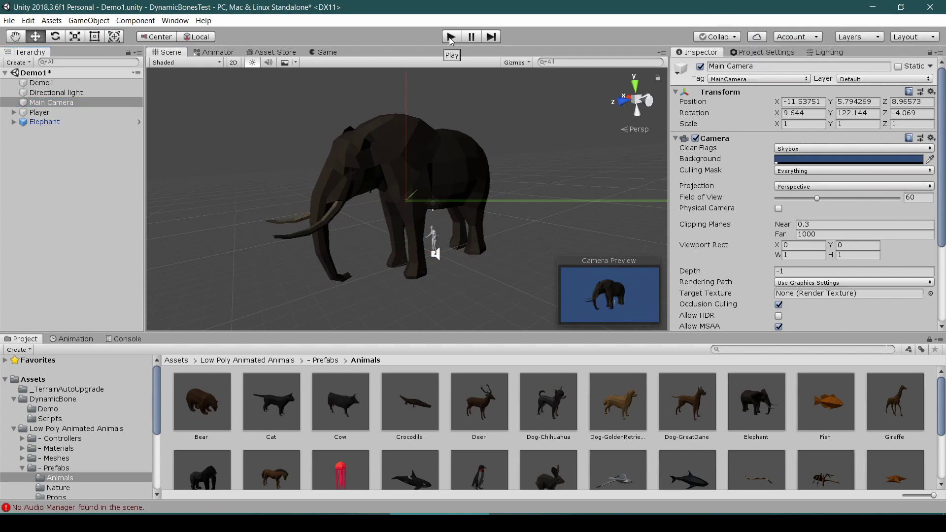
{"action": "left_click", "coordinate": [40, 123]}
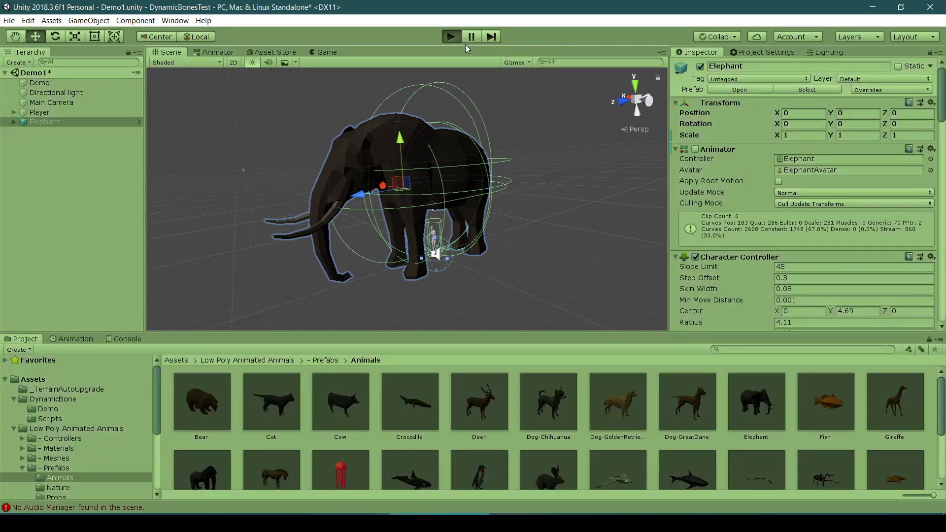
Step: Expand the elephant's skeleton joint by joint down to the trunk joint joint8
{"action": "left_click", "coordinate": [453, 37]}
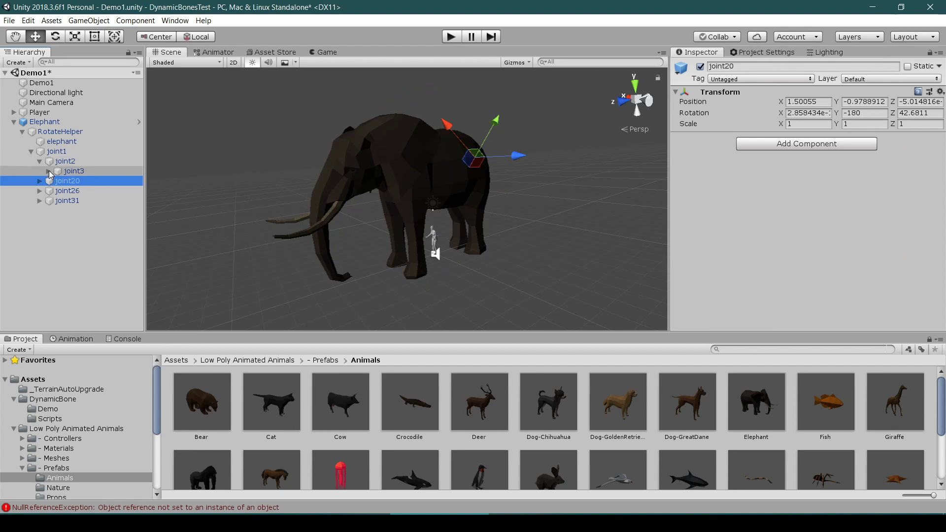
{"action": "left_click", "coordinate": [58, 172]}
{"action": "left_click", "coordinate": [75, 182]}
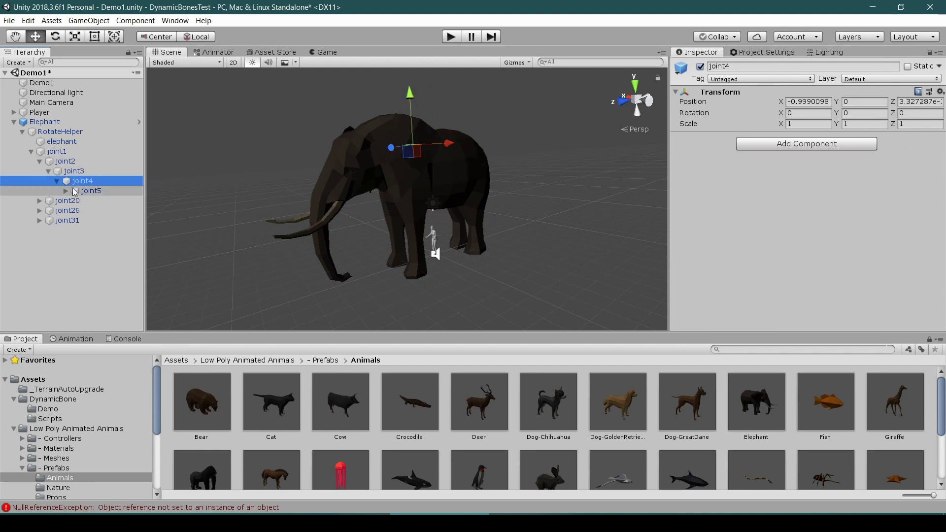
{"action": "left_click", "coordinate": [74, 192]}
{"action": "left_click", "coordinate": [93, 202]}
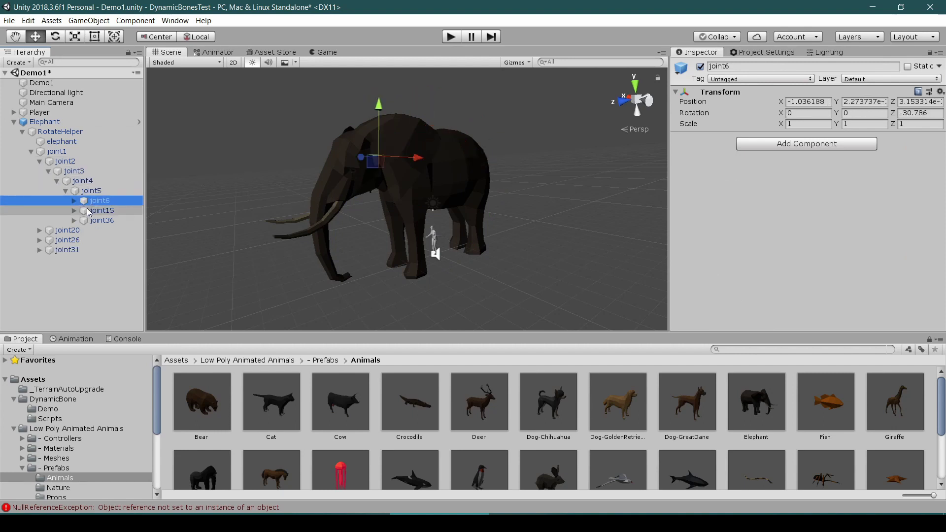
{"action": "left_click", "coordinate": [73, 201]}
{"action": "left_click", "coordinate": [103, 211]}
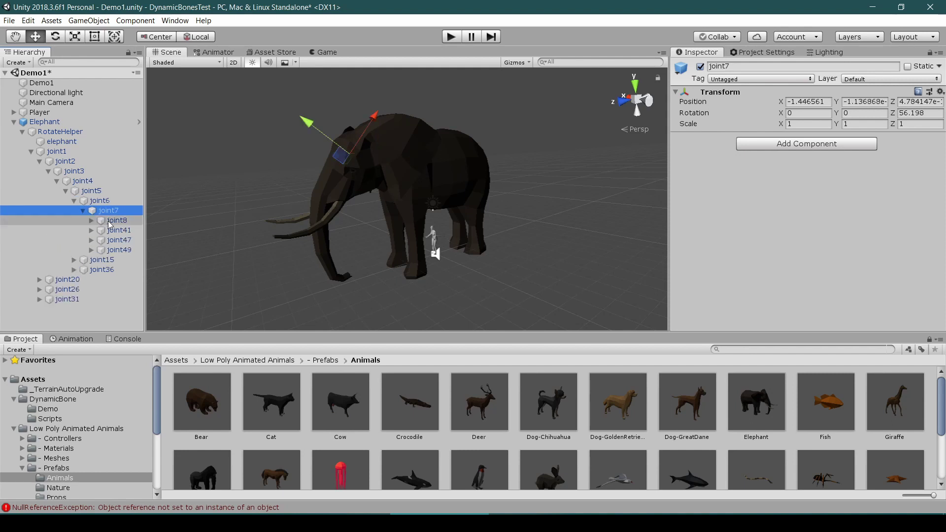
{"action": "left_click", "coordinate": [110, 224]}
Step: Test-move joint8 with the Move tool to confirm it drives the trunk, then undo
{"action": "mouse_move", "coordinate": [402, 232]}
{"action": "left_mouse_down", "text": "alt"}
{"action": "mouse_move", "coordinate": [524, 197]}
{"action": "mouse_move", "coordinate": [246, 204]}
{"action": "left_mouse_up", "text": "alt"}
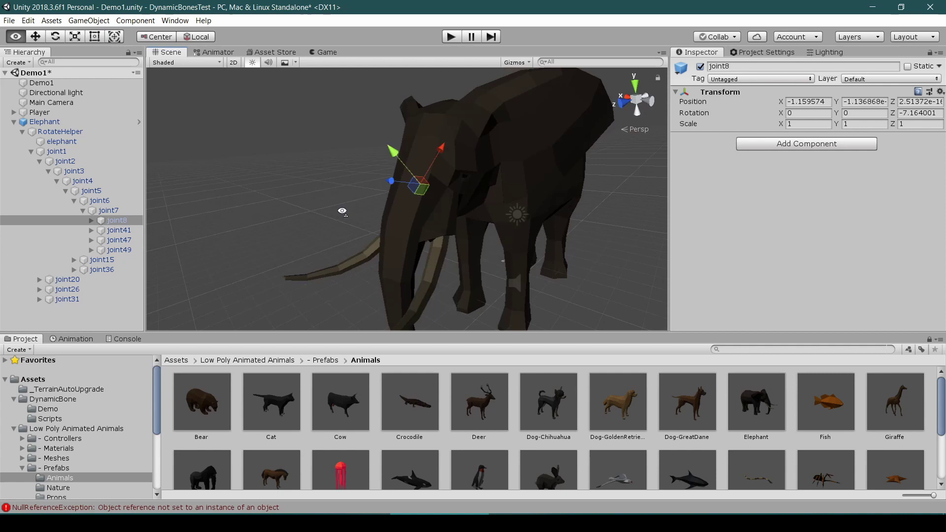
{"action": "key", "text": "w"}
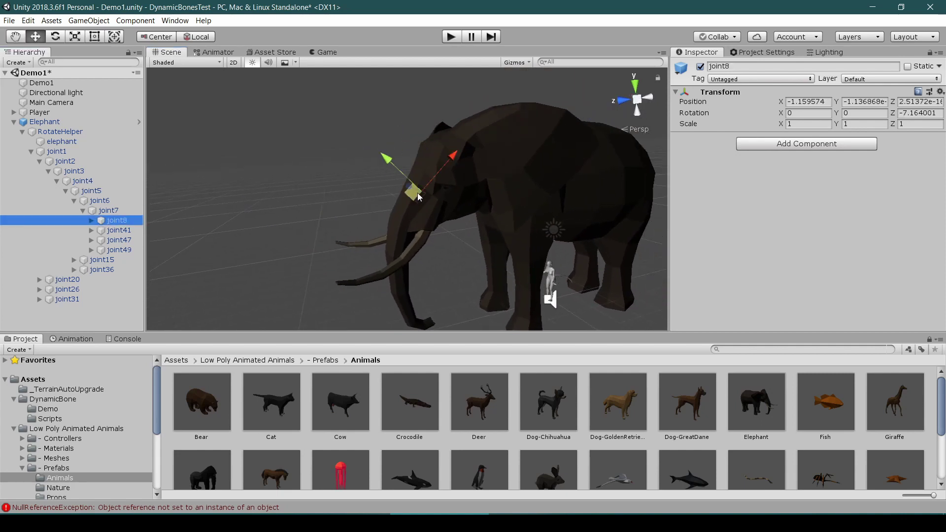
{"action": "mouse_move", "coordinate": [414, 192]}
{"action": "left_mouse_down"}
{"action": "mouse_move", "coordinate": [310, 186]}
{"action": "mouse_move", "coordinate": [368, 185]}
{"action": "left_mouse_up"}
{"action": "key", "text": "ctrl+z"}
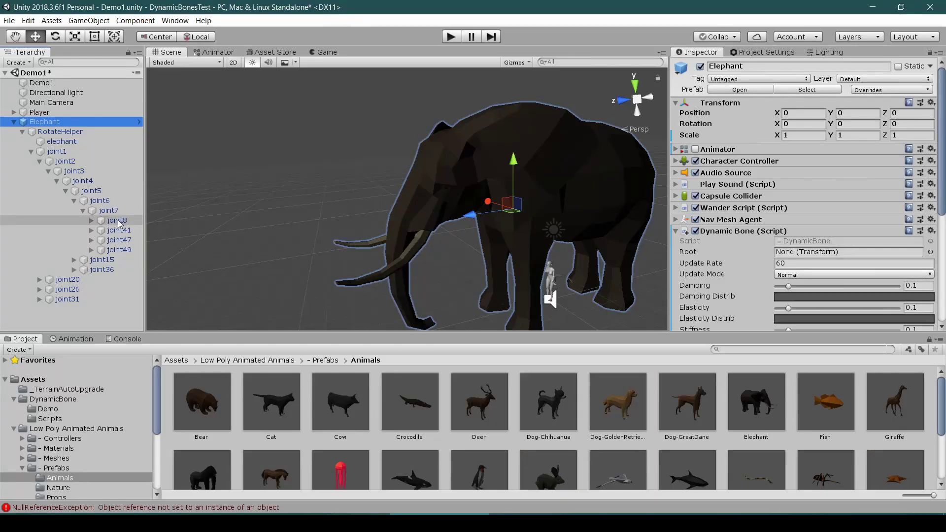
Step: Set joint8 as the elephant's Dynamic Bone root
{"action": "left_click_drag", "start_coordinate": [118, 222], "coordinate": [169, 219]}
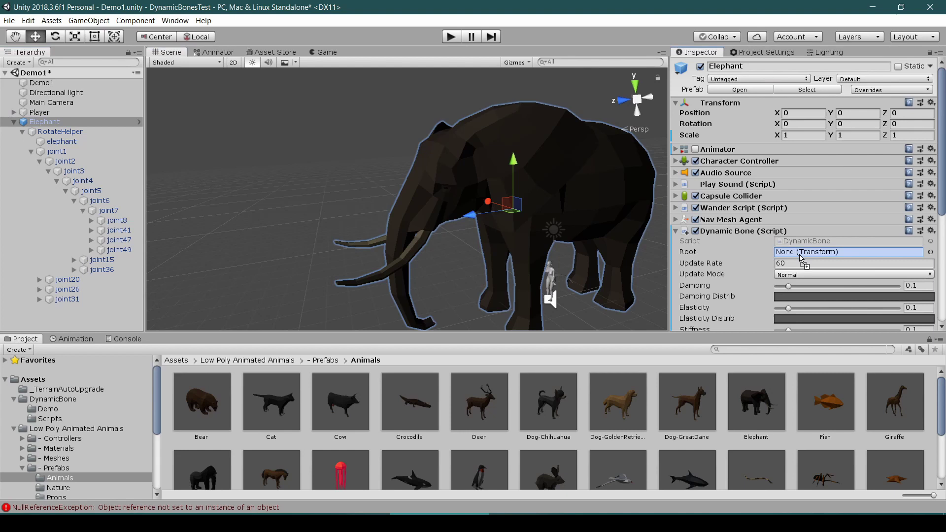
{"action": "left_click_drag", "start_coordinate": [669, 185], "coordinate": [705, 185]}
{"action": "left_click_drag", "start_coordinate": [518, 222], "coordinate": [601, 231], "text": "alt"}
Step: Run play mode and raise the elephant to make the trunk swing
{"action": "left_click", "coordinate": [448, 38]}
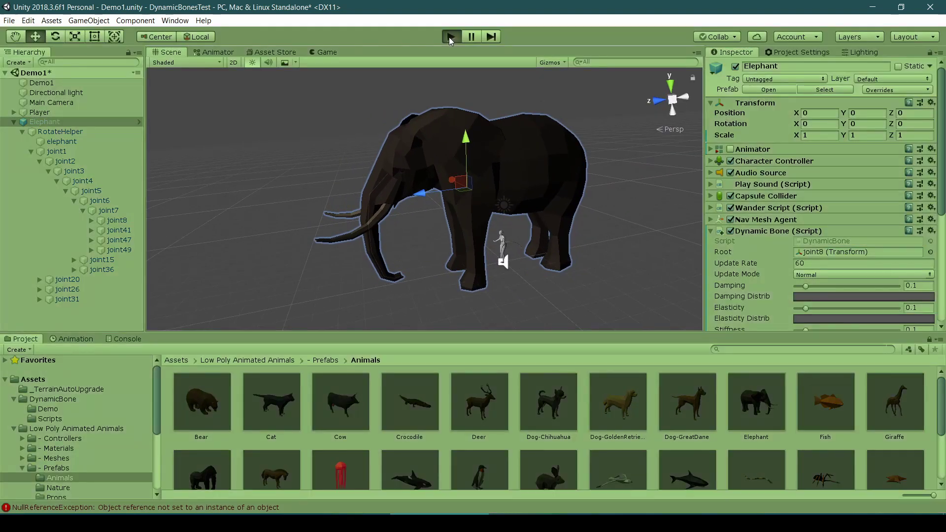
{"action": "left_click", "coordinate": [171, 51]}
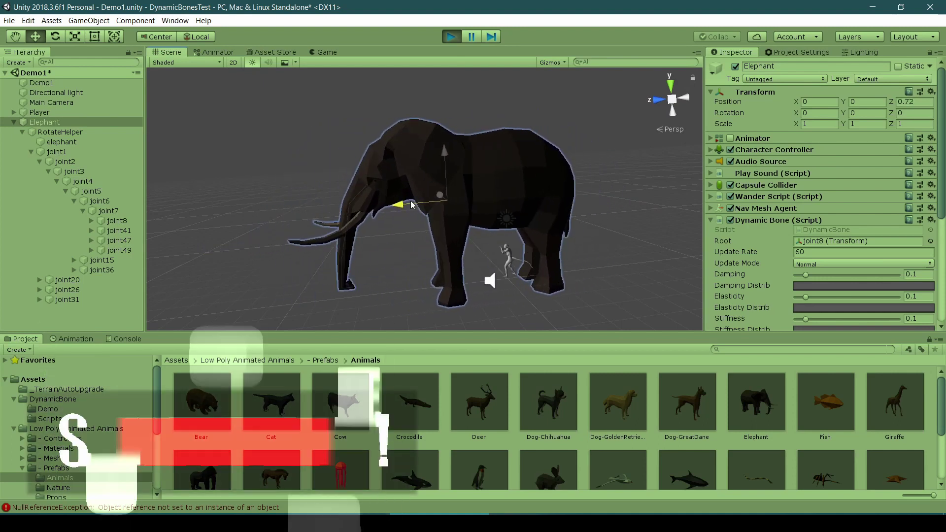
{"action": "left_click_drag", "start_coordinate": [428, 154], "coordinate": [426, 150]}
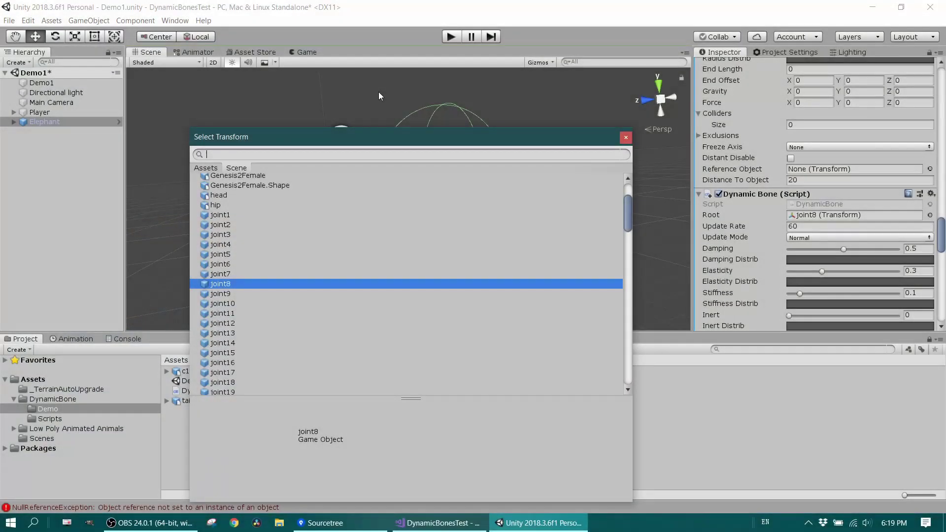
{"action": "type", "text": "joint41"}
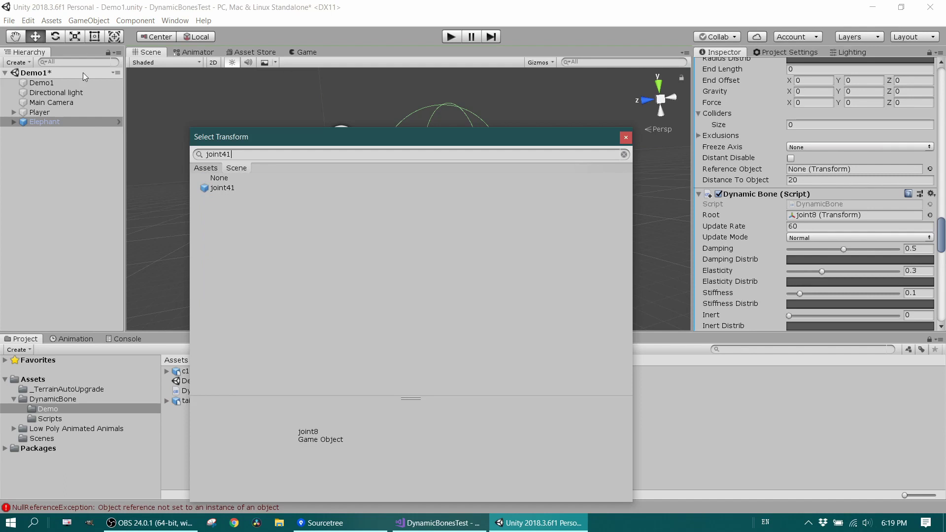
Step: Browse the Root transform pickers of the extra Dynamic Bone components for joint41, joint49 and joint20
{"action": "key", "text": "Escape"}
{"action": "scroll", "coordinate": [856, 199], "scroll_direction": "down", "scroll_amount": 2}
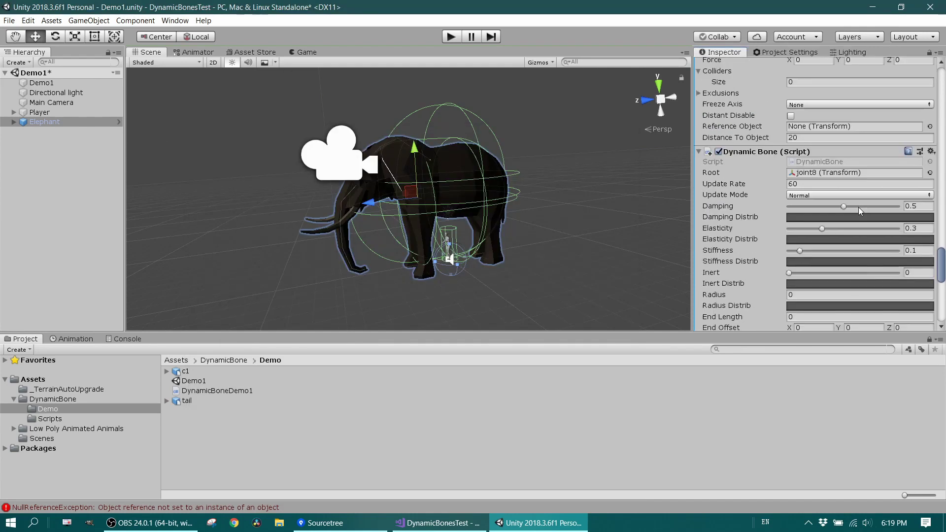
{"action": "left_click", "coordinate": [929, 172]}
{"action": "type", "text": "joint"}
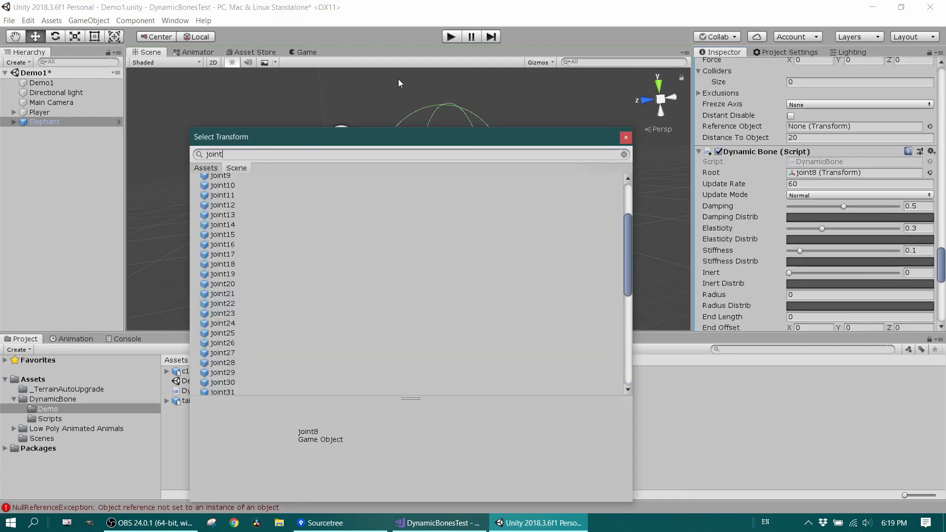
{"action": "type", "text": "49"}
{"action": "key", "text": "Escape"}
{"action": "scroll", "coordinate": [840, 241], "scroll_direction": "down", "scroll_amount": 2}
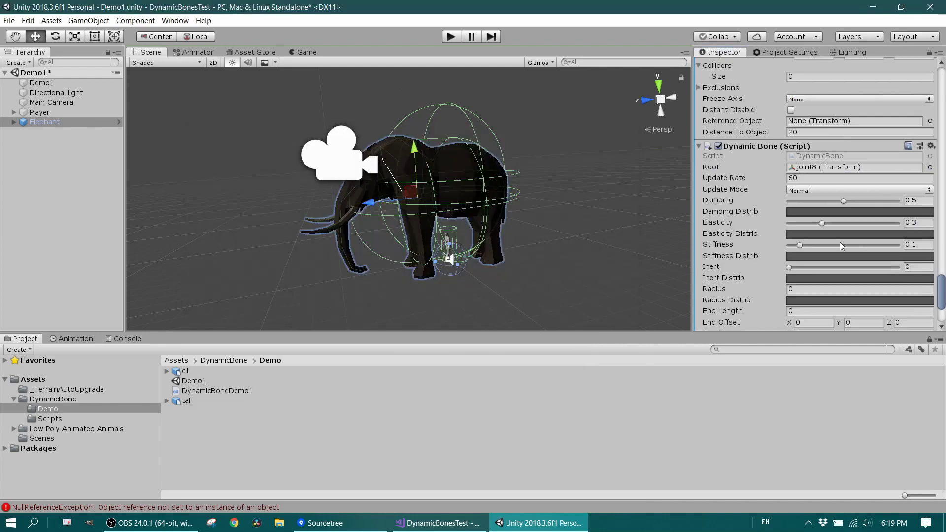
{"action": "scroll", "coordinate": [840, 242], "scroll_direction": "down", "scroll_amount": 3}
{"action": "left_click", "coordinate": [930, 94]}
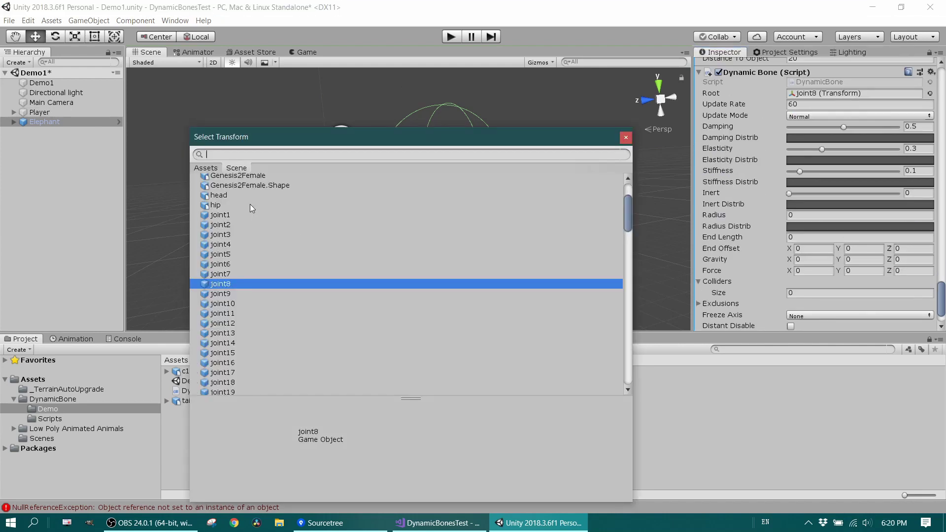
{"action": "type", "text": "joint20"}
{"action": "key", "text": "Escape"}
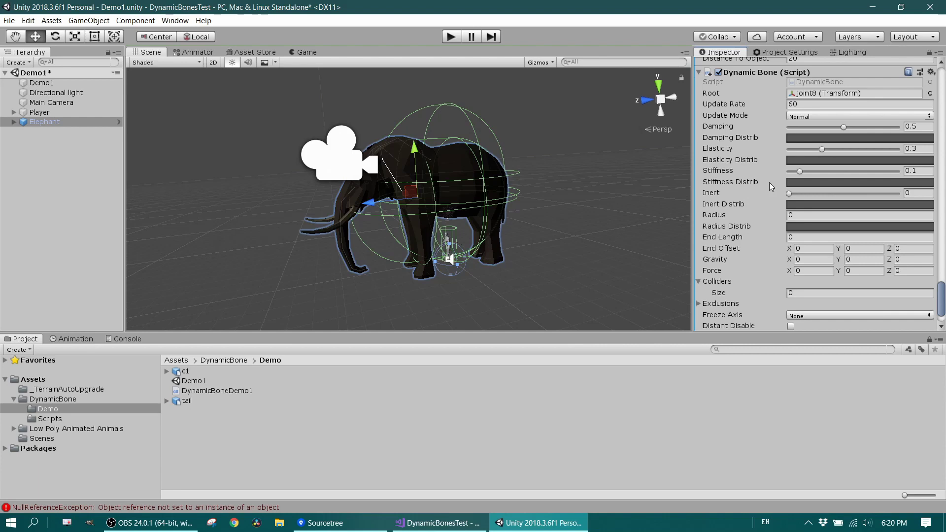
{"action": "left_click", "coordinate": [928, 92]}
{"action": "type", "text": "joint20"}
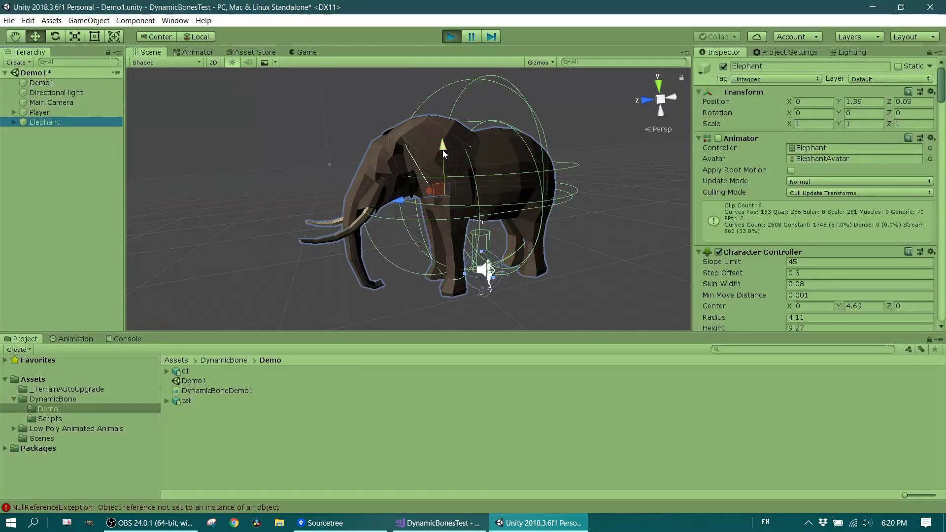
Step: Move the elephant up and along Z with the gizmo, then enable its Animator so it walks
{"action": "left_click_drag", "start_coordinate": [443, 151], "coordinate": [451, 119]}
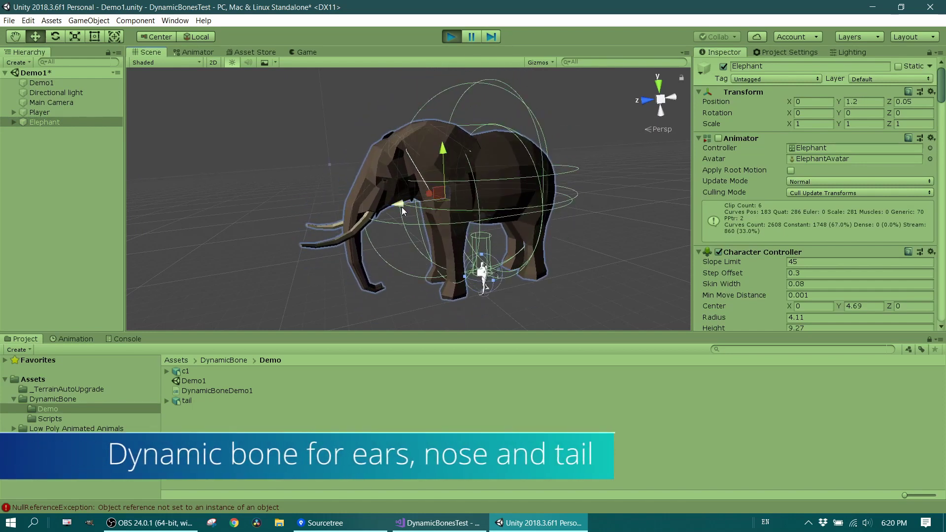
{"action": "left_click_drag", "start_coordinate": [401, 211], "coordinate": [351, 211]}
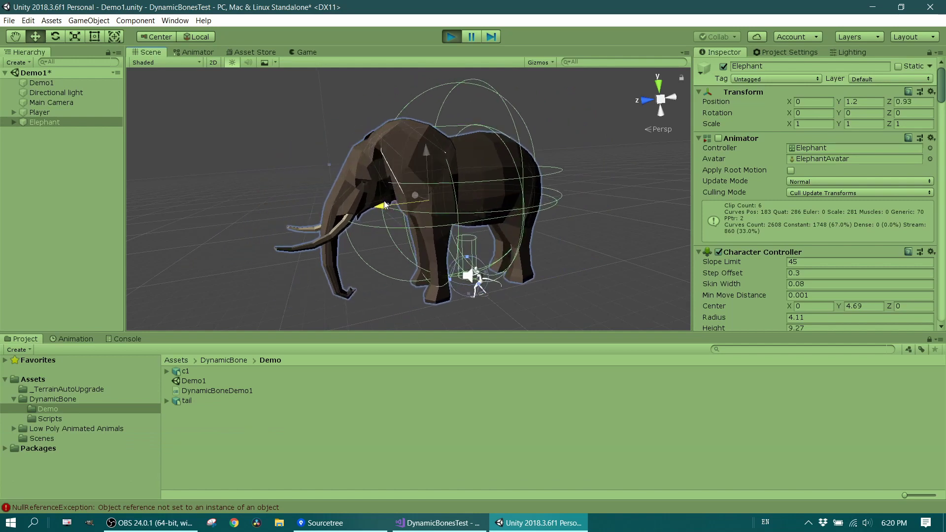
{"action": "left_click", "coordinate": [719, 139]}
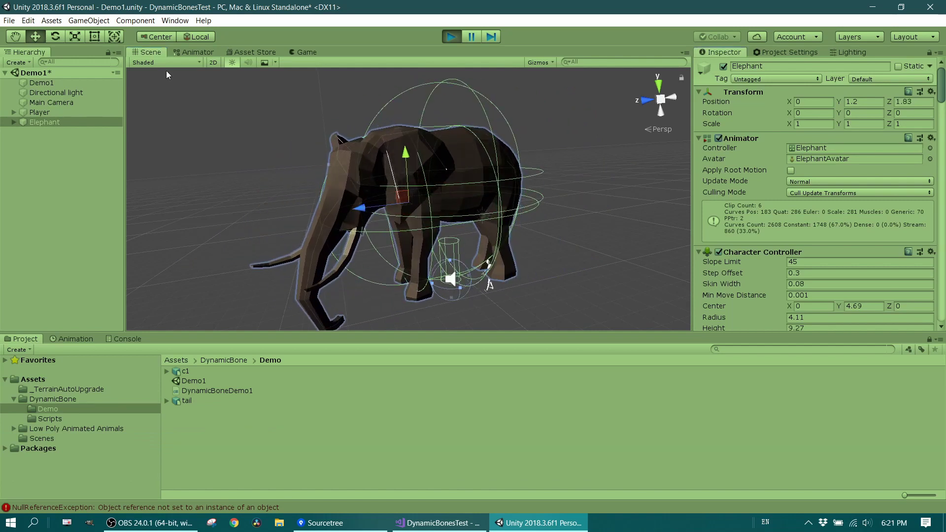
Step: Dock the Game view beside the Scene view
{"action": "left_click", "coordinate": [307, 51]}
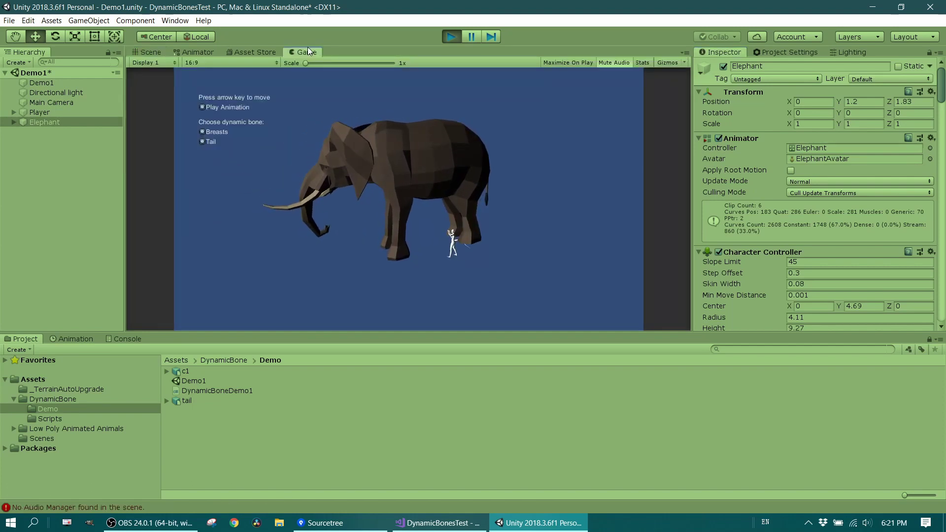
{"action": "mouse_move", "coordinate": [303, 52]}
{"action": "left_mouse_down"}
{"action": "mouse_move", "coordinate": [499, 218]}
{"action": "mouse_move", "coordinate": [329, 222]}
{"action": "left_mouse_up"}
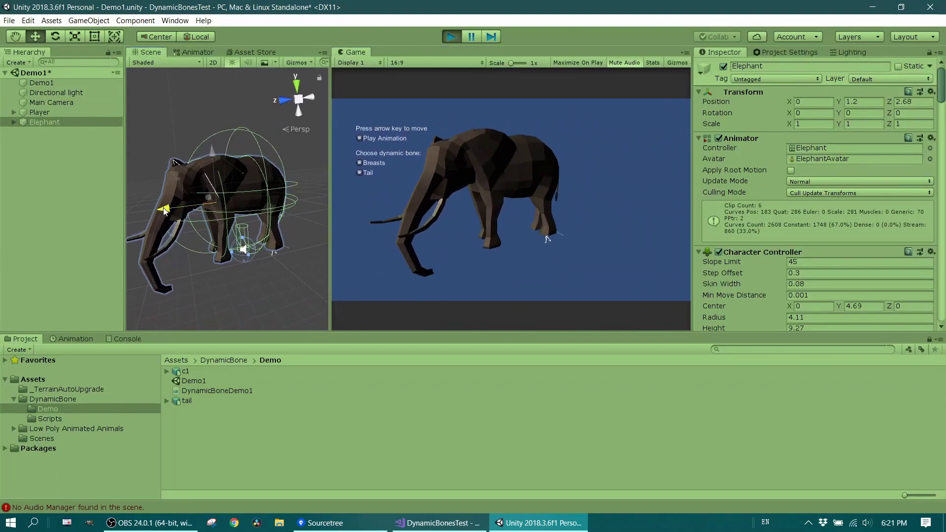